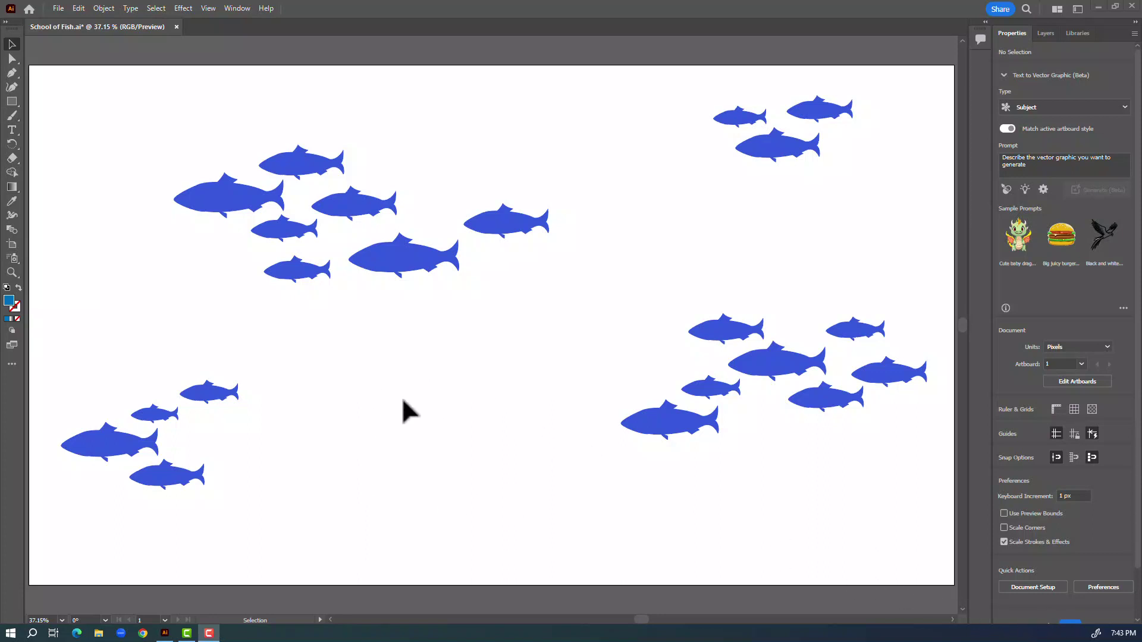
Reset the colours to the default white fill and black stroke
{"action": "key", "text": "d"}
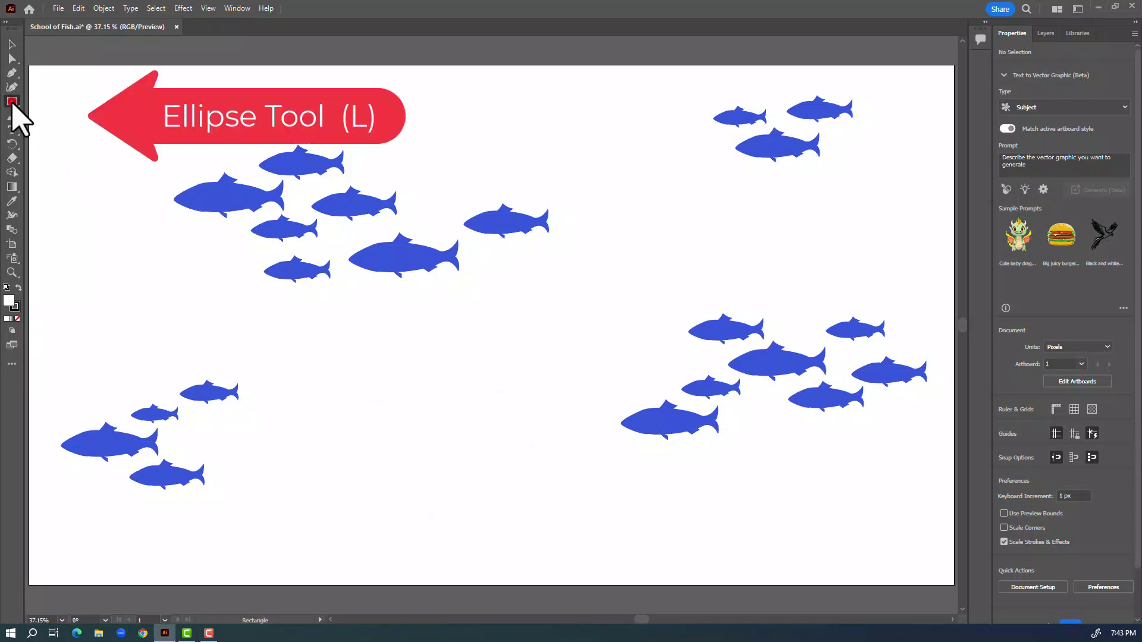
Draw a wide 382 × 130 px ellipse below the page centre for the fish body
{"action": "left_click", "coordinate": [12, 101]}
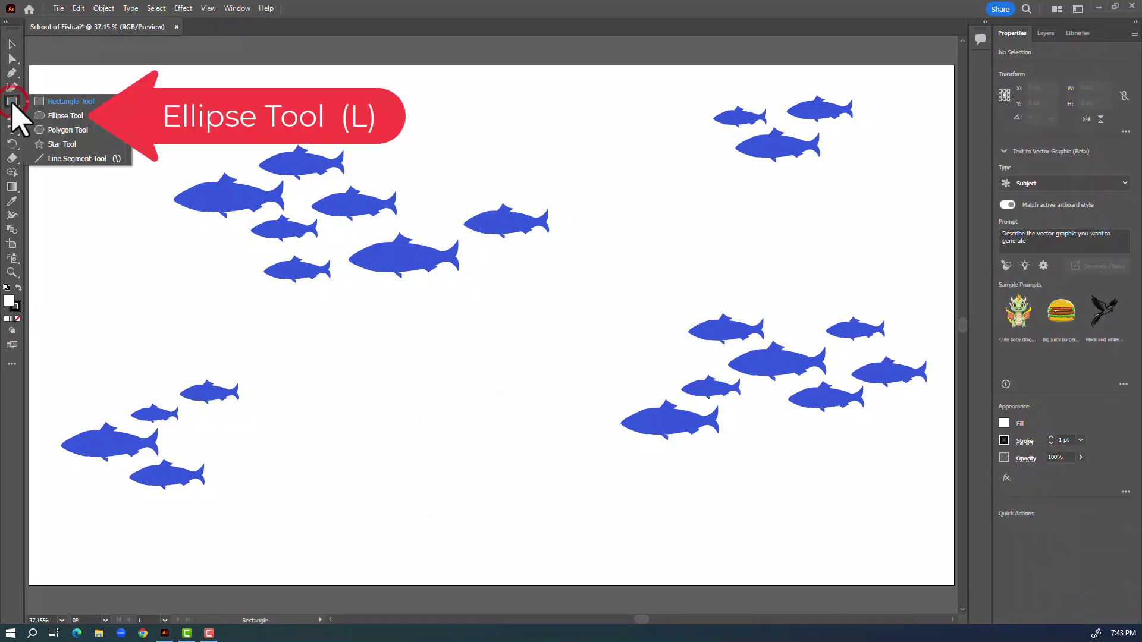
{"action": "left_click", "coordinate": [66, 116]}
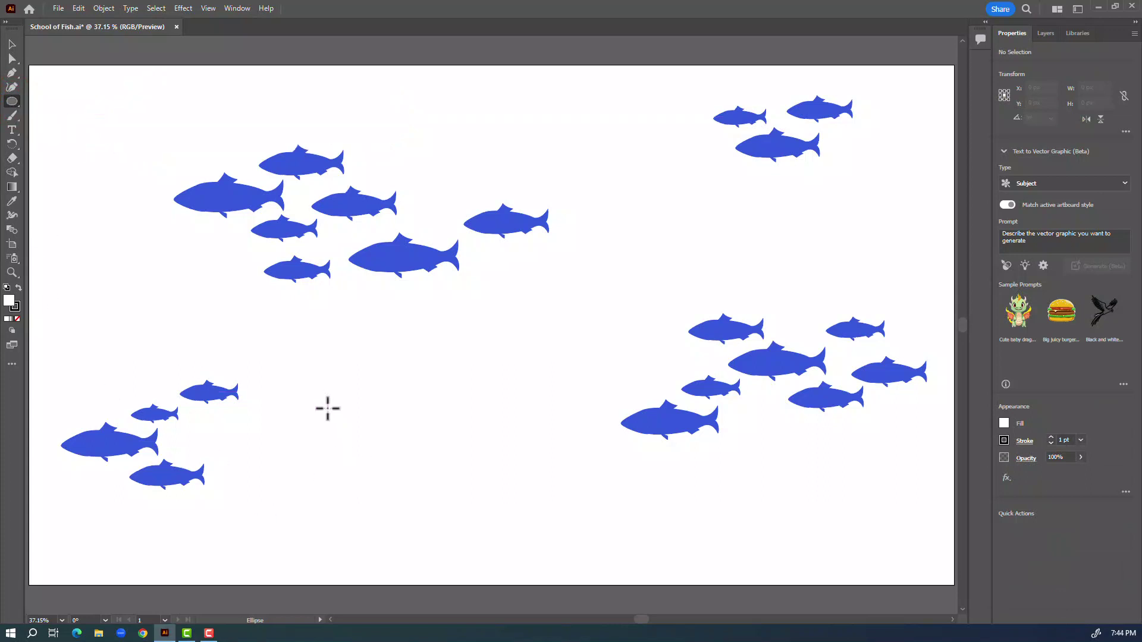
{"action": "left_click_drag", "start_coordinate": [317, 400], "coordinate": [503, 462]}
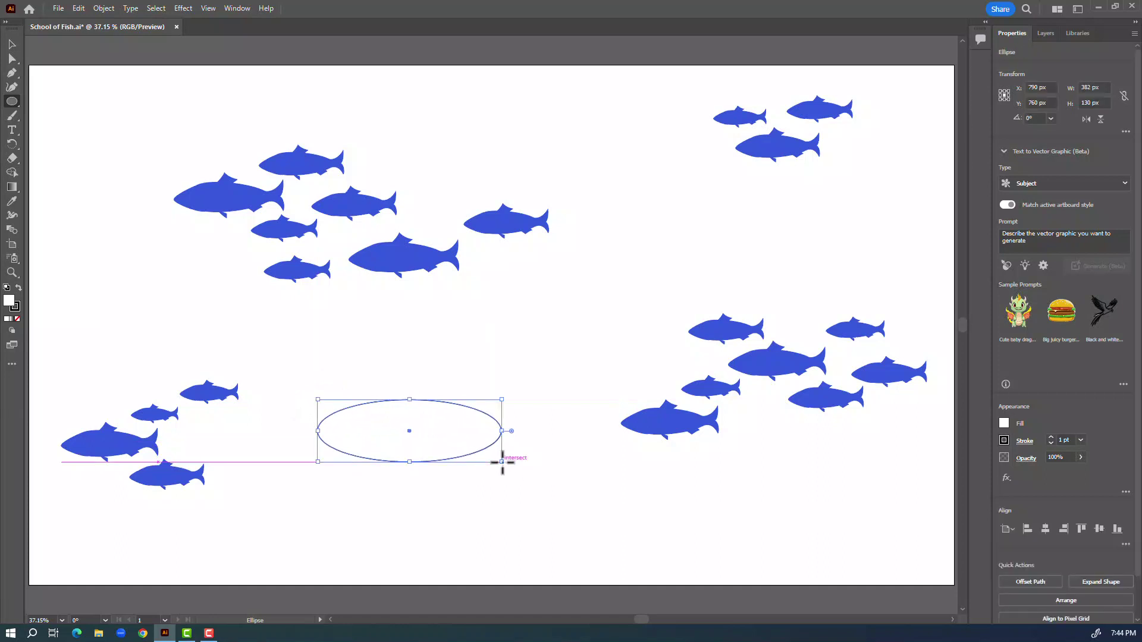
Draw a 209 × 112 px rectangle overlapping the oval's right end as the tail
{"action": "left_click_drag", "start_coordinate": [12, 102], "coordinate": [63, 105]}
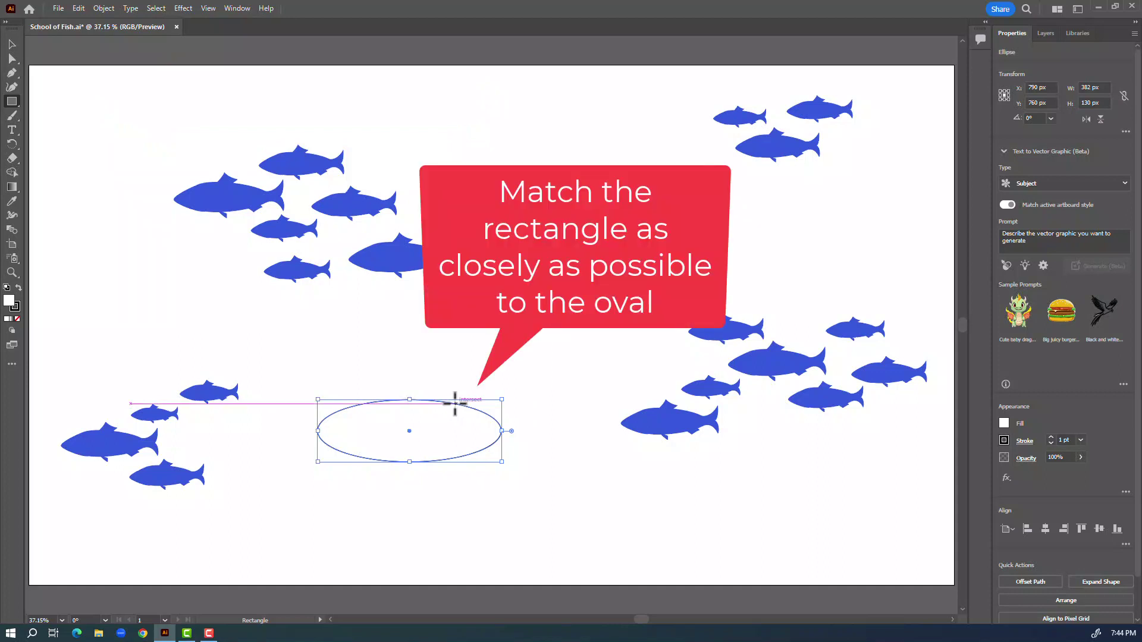
{"action": "left_click_drag", "start_coordinate": [454, 404], "coordinate": [557, 458]}
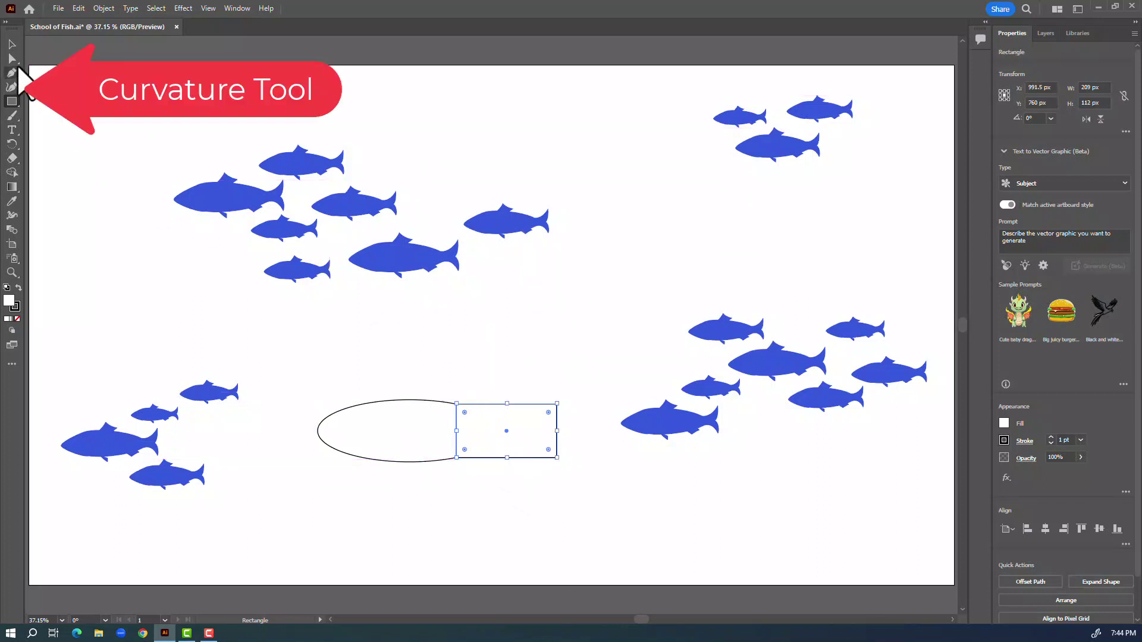
Curve the tail's top and bottom edges inward and add an anchor midway on its right edge
{"action": "left_click", "coordinate": [12, 86]}
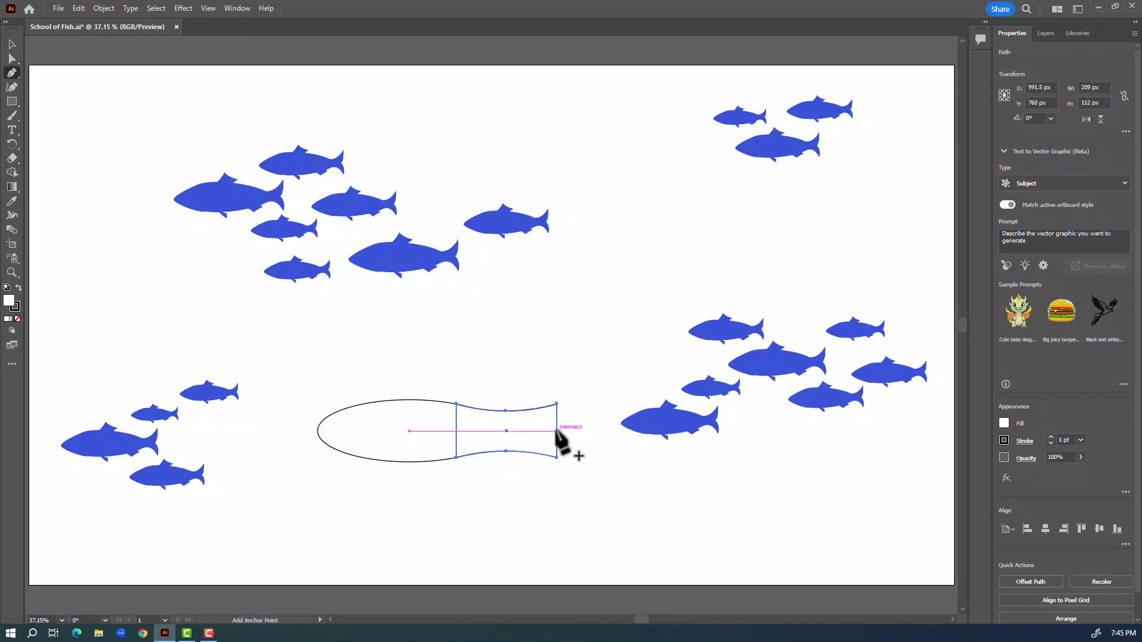
{"action": "left_click", "coordinate": [556, 430]}
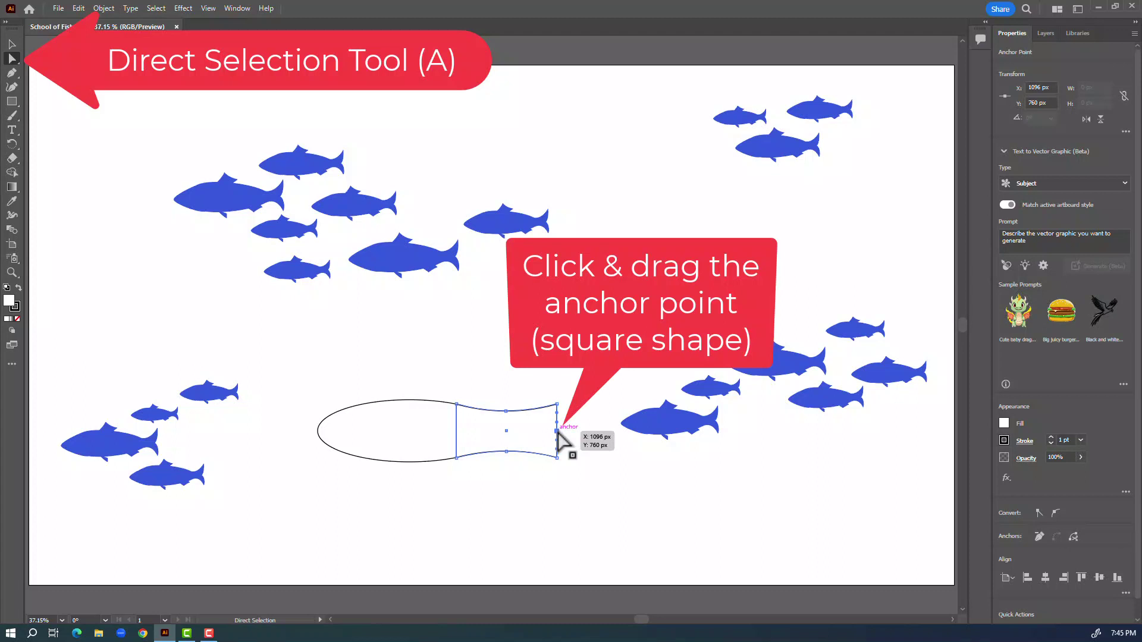
Pull the tail's right-edge midpoint left into a notch, then unite the oval and tail
{"action": "left_click_drag", "start_coordinate": [557, 432], "coordinate": [534, 433]}
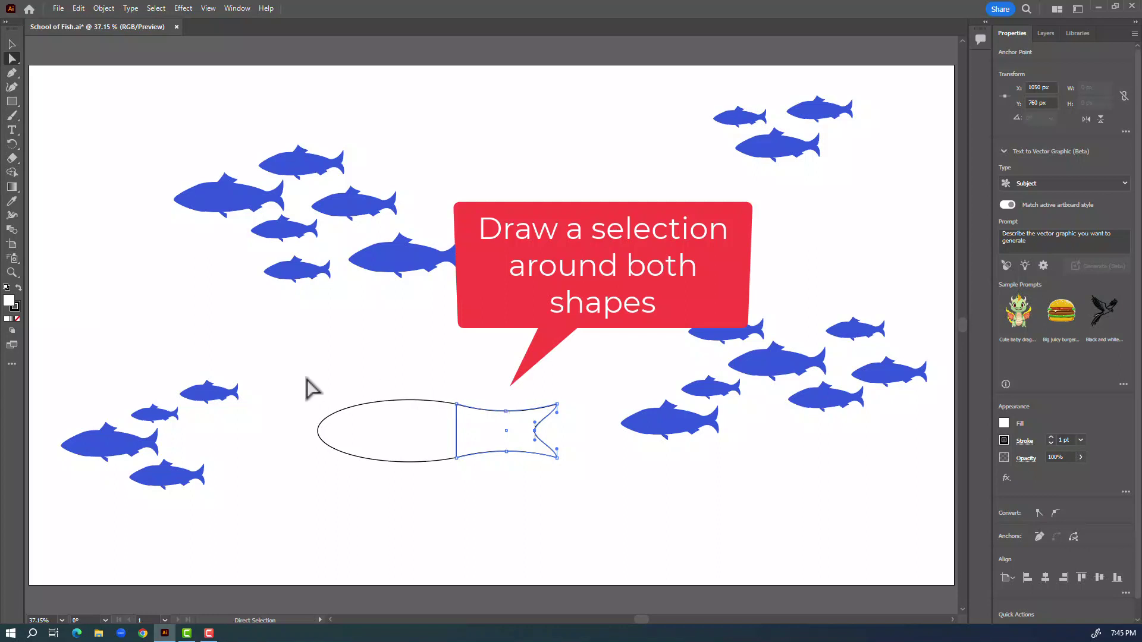
{"action": "left_click_drag", "start_coordinate": [302, 380], "coordinate": [582, 492]}
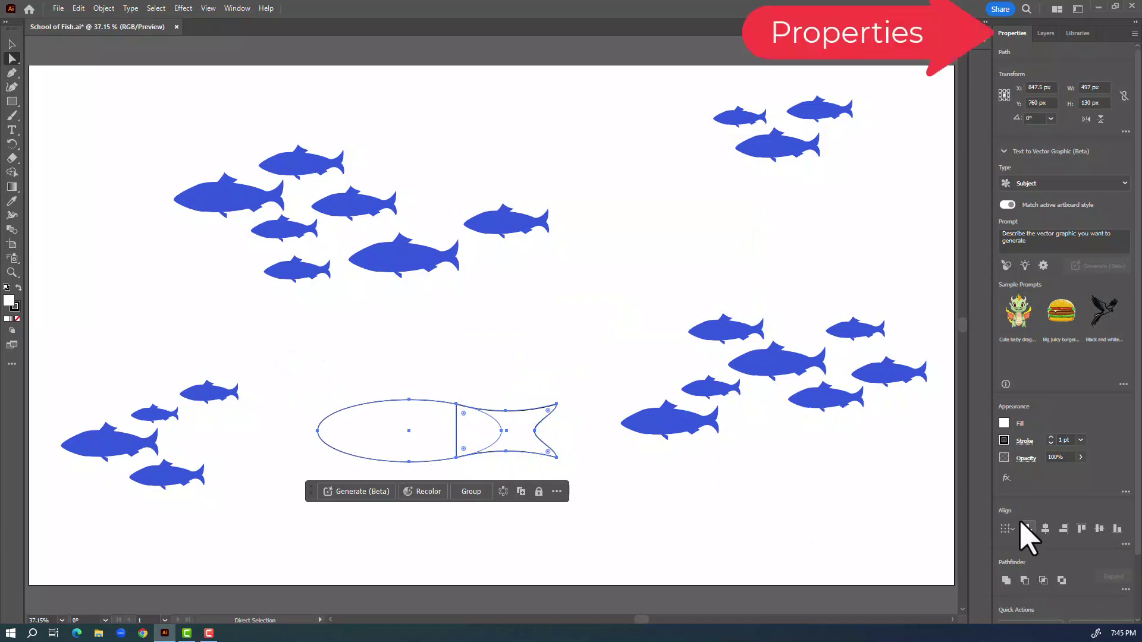
{"action": "left_click", "coordinate": [1007, 581]}
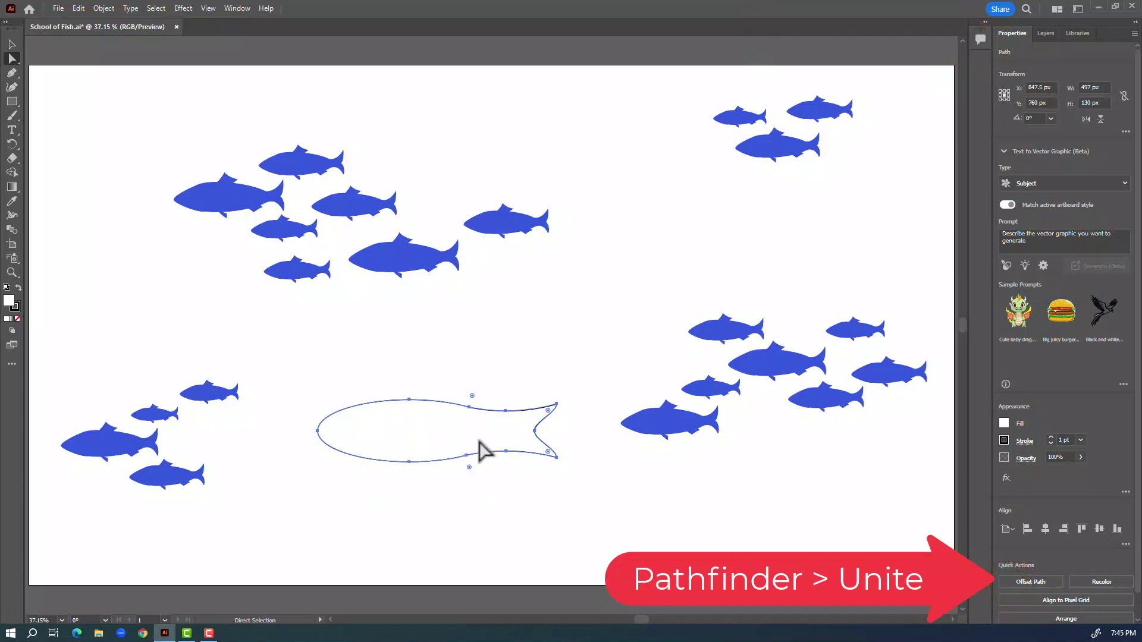
Raise the fish's back, lower its belly, and shift the tail points horizontally farther right
{"action": "left_click", "coordinate": [410, 400]}
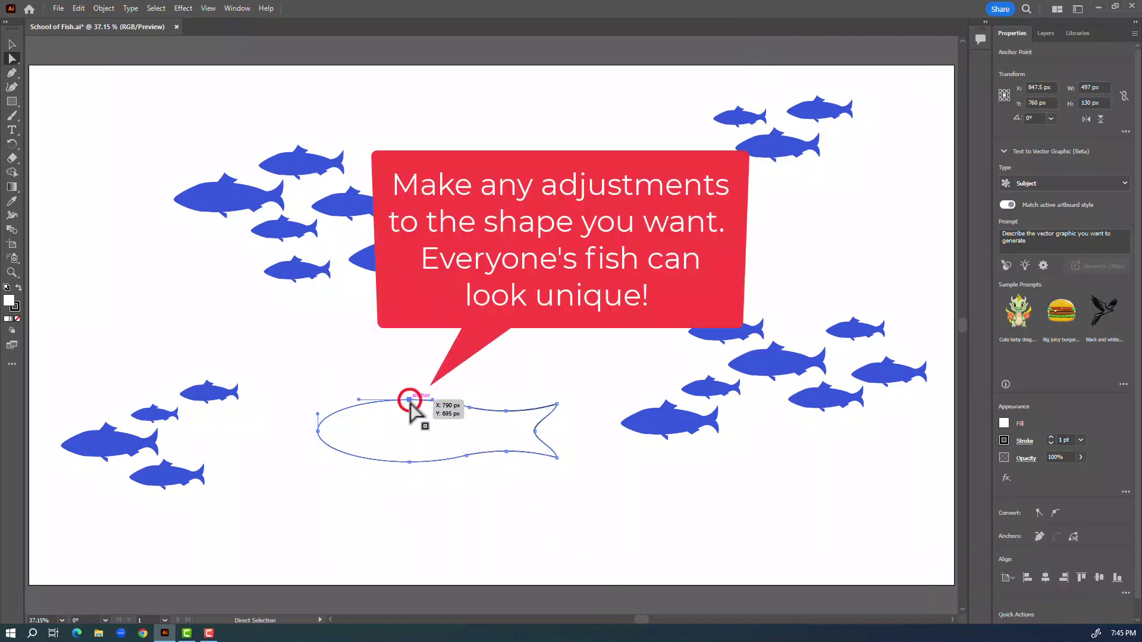
{"action": "left_click_drag", "start_coordinate": [410, 400], "coordinate": [409, 388]}
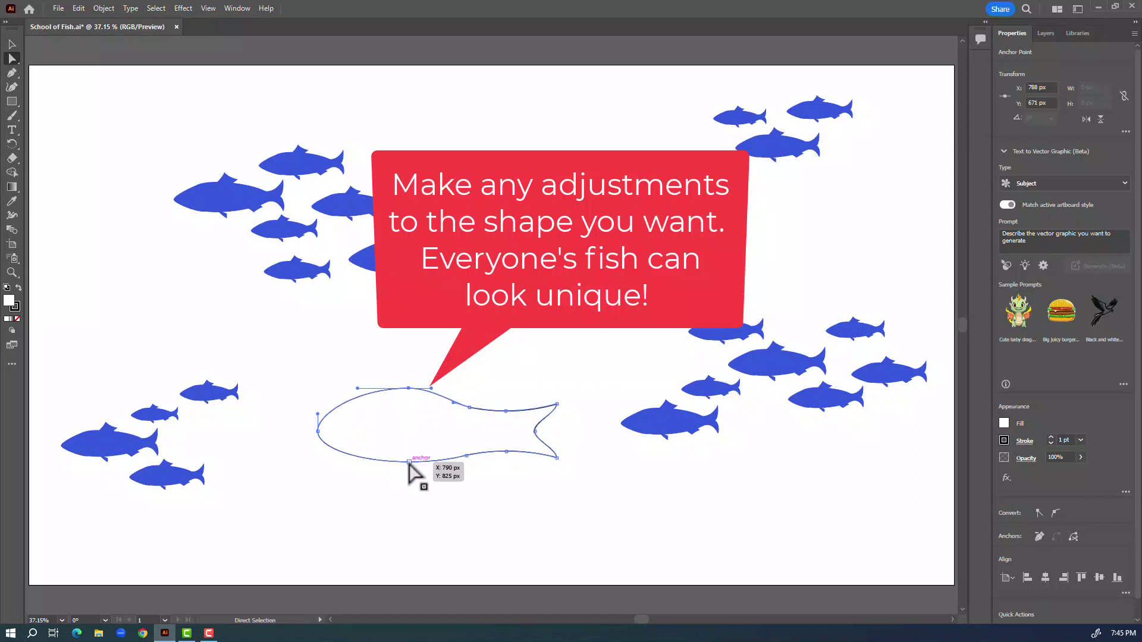
{"action": "left_click_drag", "start_coordinate": [409, 462], "coordinate": [410, 469]}
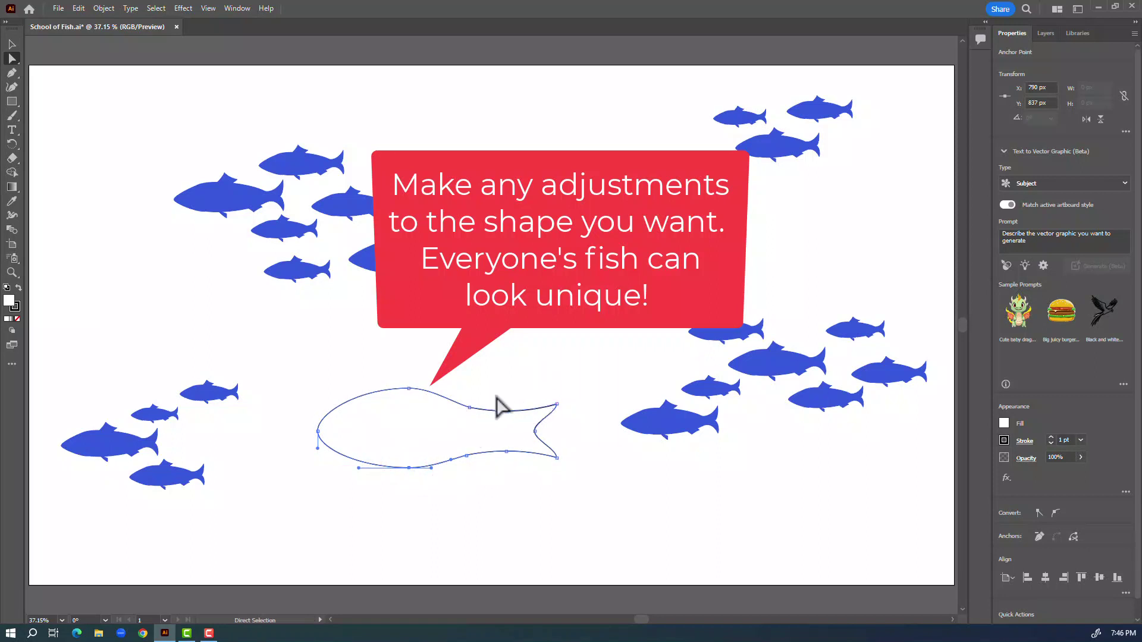
{"action": "left_click_drag", "start_coordinate": [496, 396], "coordinate": [571, 475]}
{"action": "mouse_move", "coordinate": [534, 430]}
{"action": "left_mouse_down"}
{"action": "mouse_move", "coordinate": [565, 435]}
{"action": "mouse_move", "coordinate": [522, 419]}
{"action": "mouse_move", "coordinate": [523, 447]}
{"action": "left_mouse_up"}
{"action": "key", "text": "shift"}
Convert the rounded nose anchor into a pointed snout, softened with 17.35 px corner rounding
{"action": "left_click", "coordinate": [601, 459]}
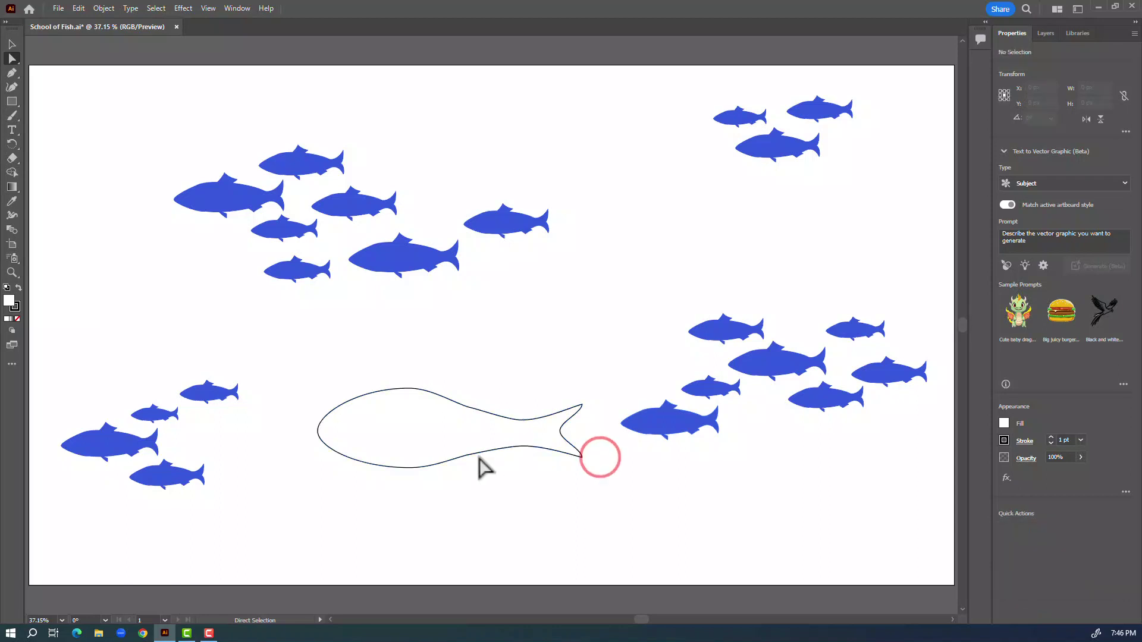
{"action": "left_click", "coordinate": [319, 432]}
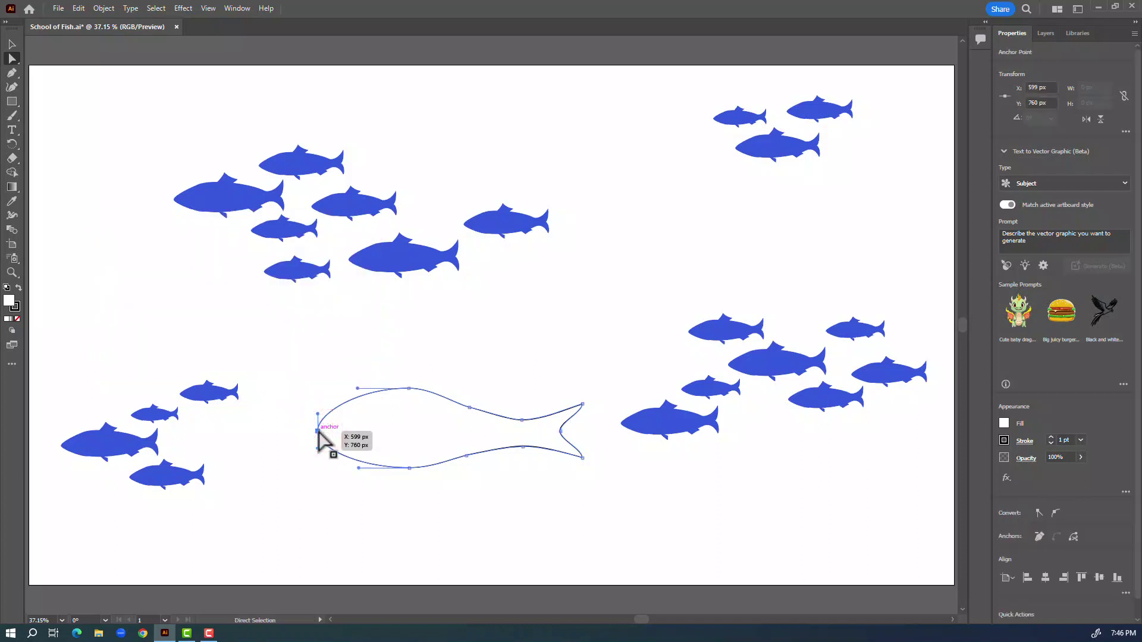
{"action": "left_click", "coordinate": [11, 72]}
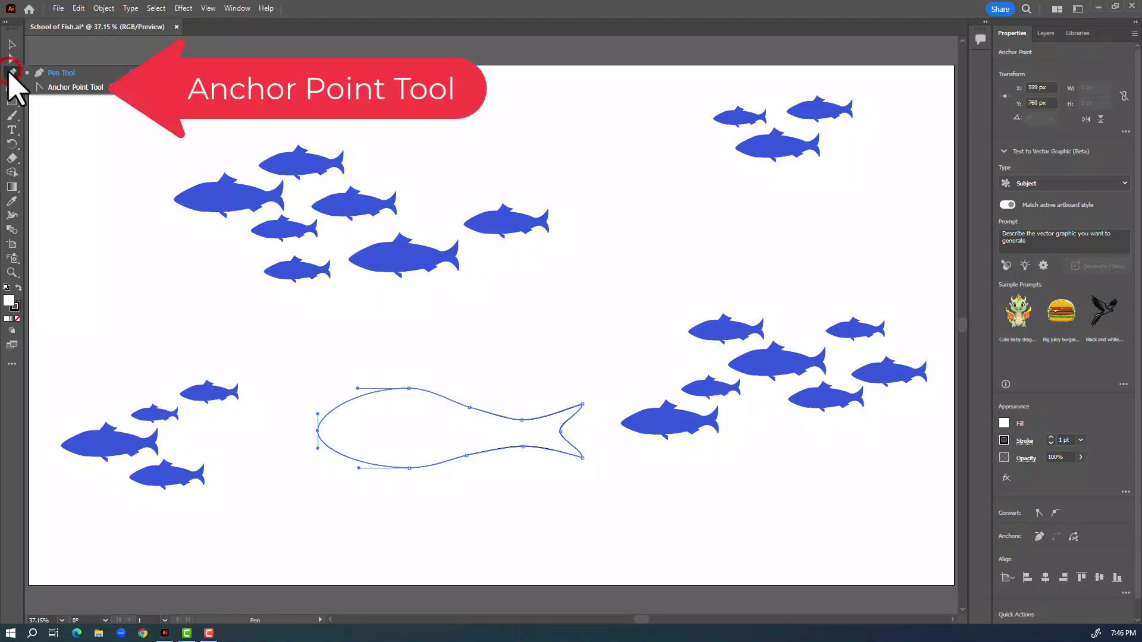
{"action": "left_click", "coordinate": [84, 88]}
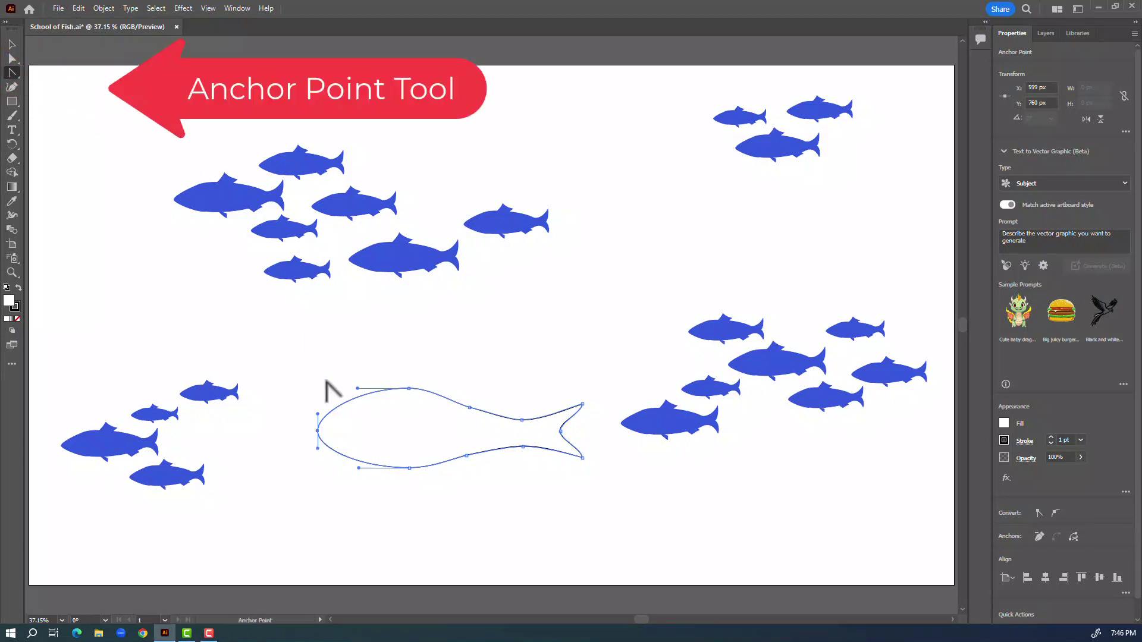
{"action": "left_click", "coordinate": [317, 431]}
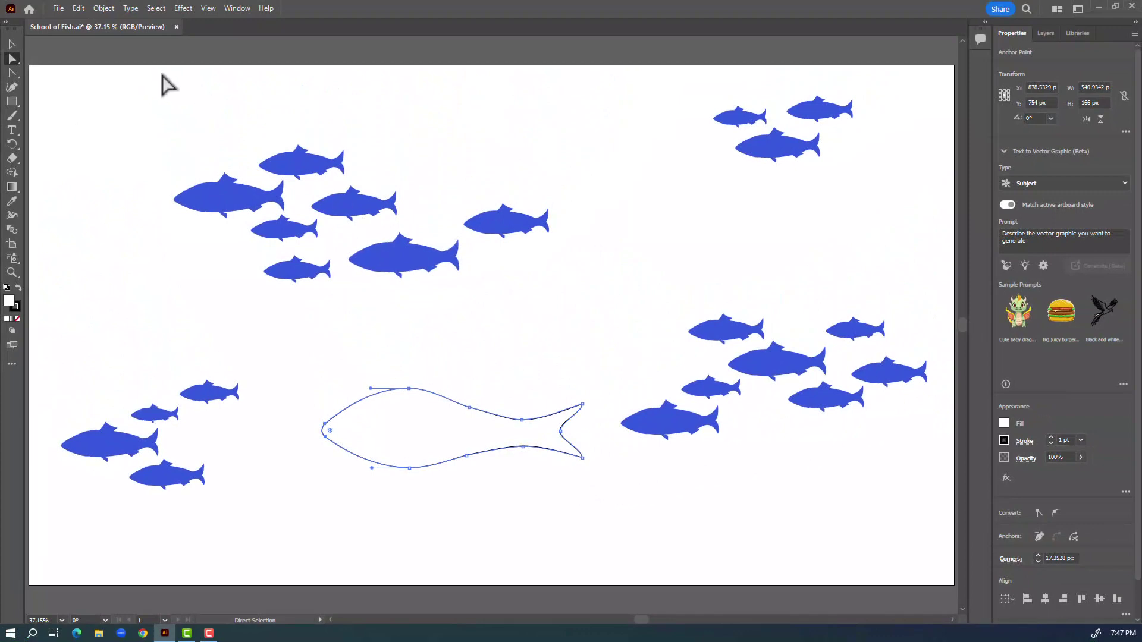
Draw three four-sided Pen fins on the fish: one on the back, two along the belly
{"action": "left_click", "coordinate": [10, 72]}
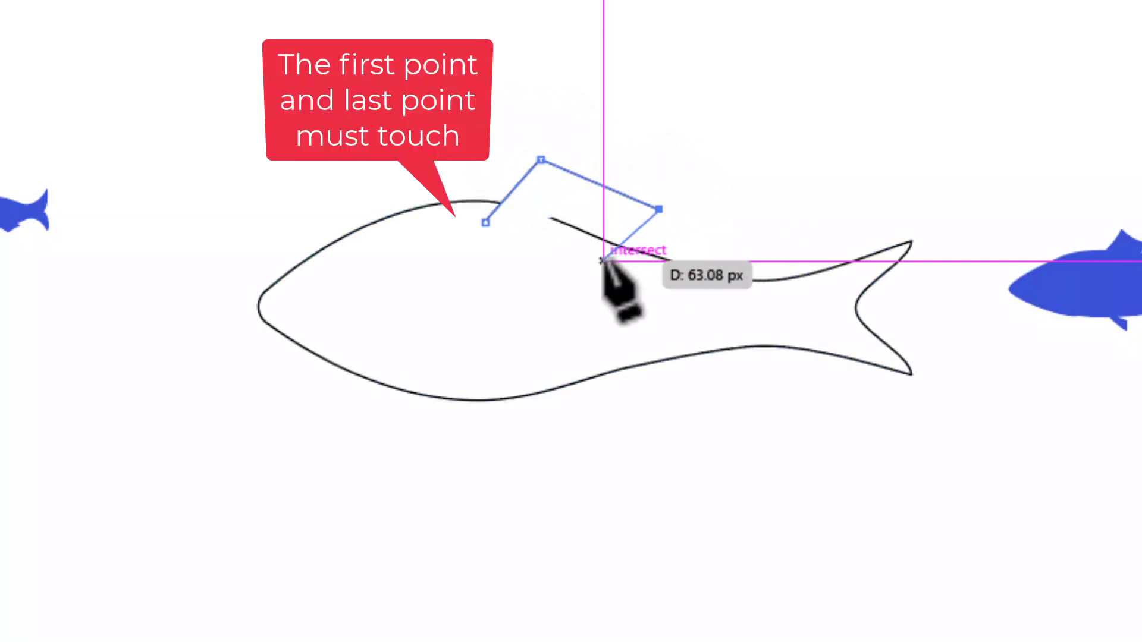
{"action": "left_click", "coordinate": [602, 260]}
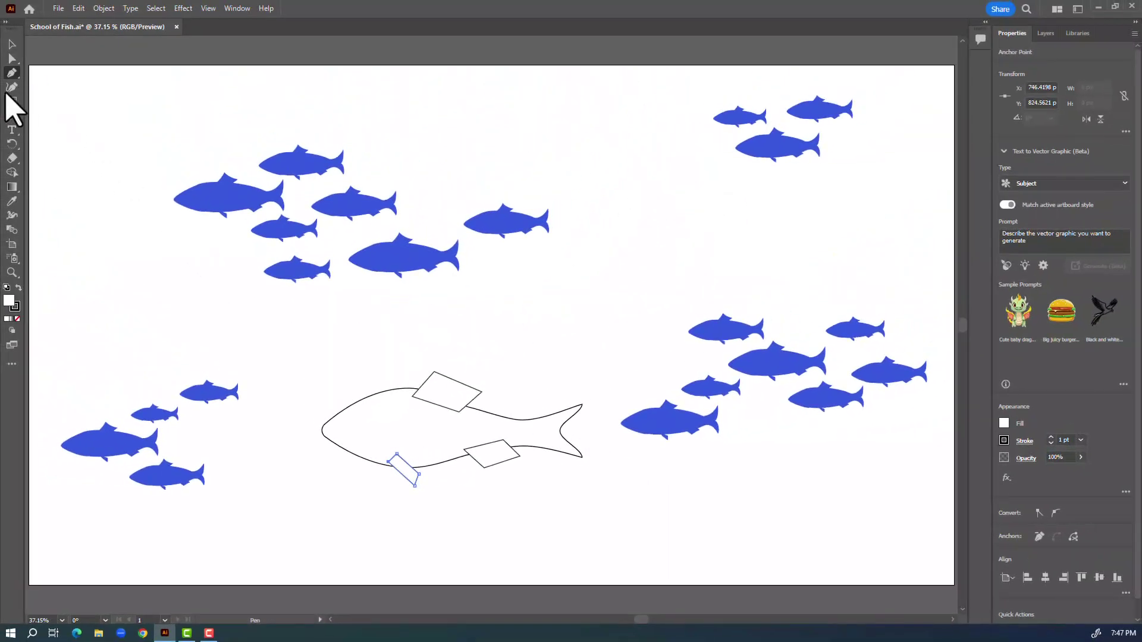
Bend the back and belly fins' straight sides into gentle curves with the Curvature Tool
{"action": "left_click", "coordinate": [11, 87]}
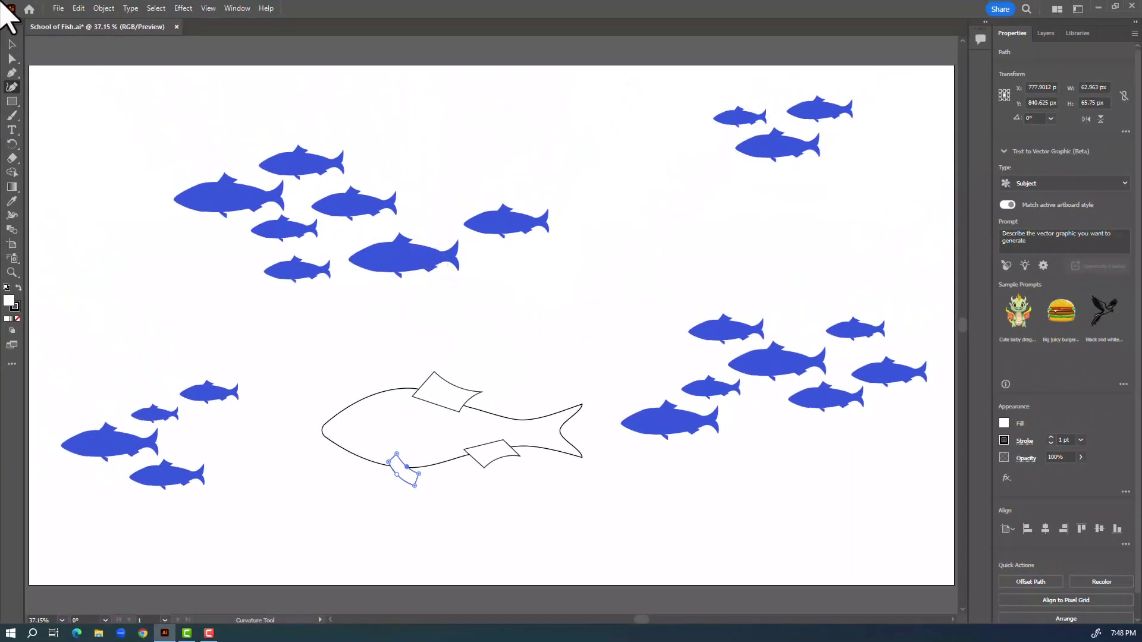
Select the body and all fins and unite them into one fish outline
{"action": "left_click", "coordinate": [12, 59]}
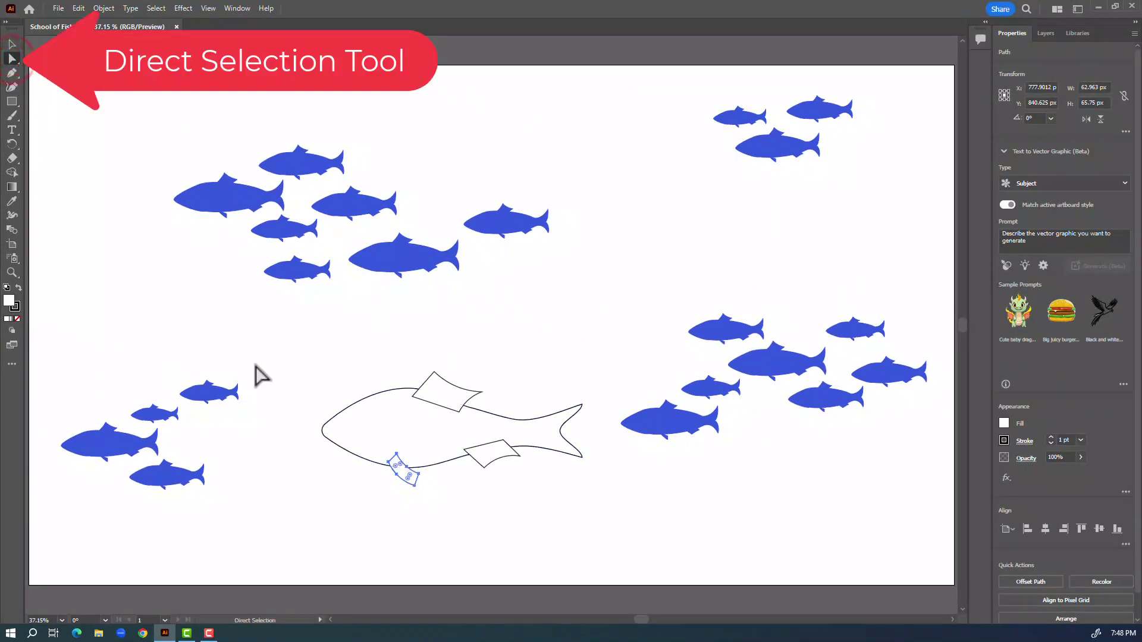
{"action": "left_click_drag", "start_coordinate": [306, 356], "coordinate": [608, 513]}
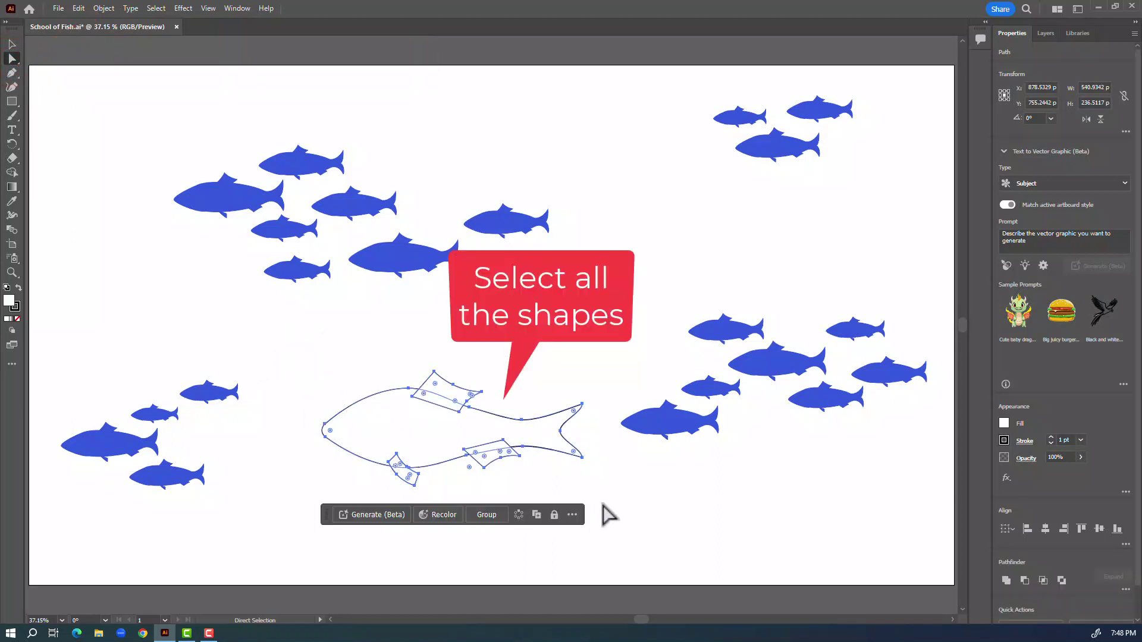
{"action": "left_click", "coordinate": [1006, 581]}
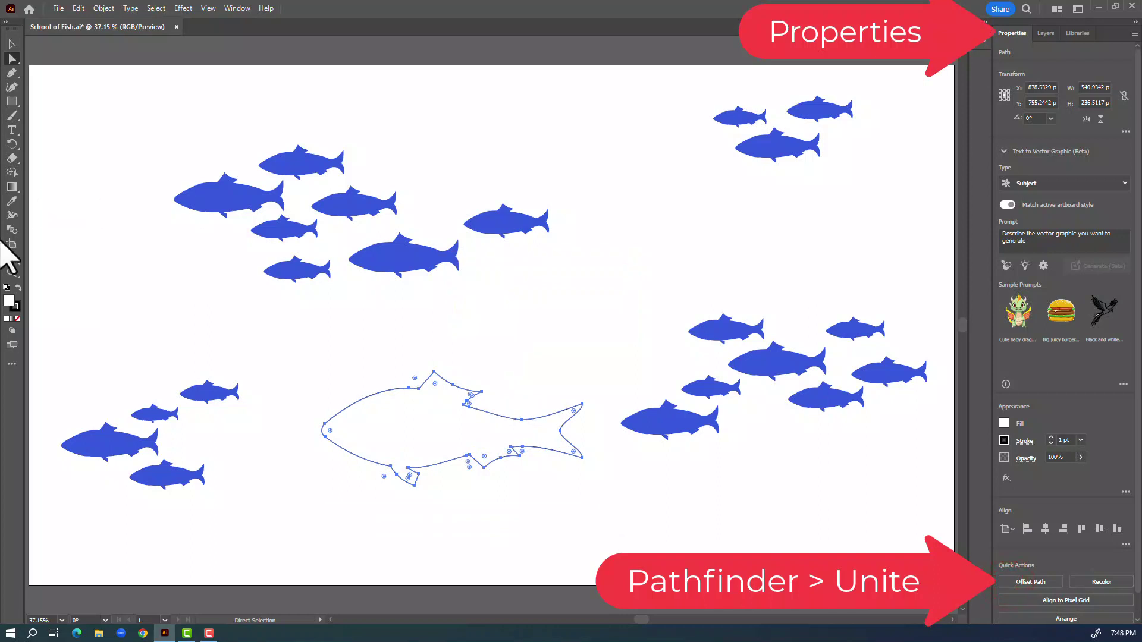
Nudge the fin points and round two fin corners by 2.81 px, then deselect
{"action": "left_click", "coordinate": [11, 272]}
{"action": "left_click", "coordinate": [456, 445]}
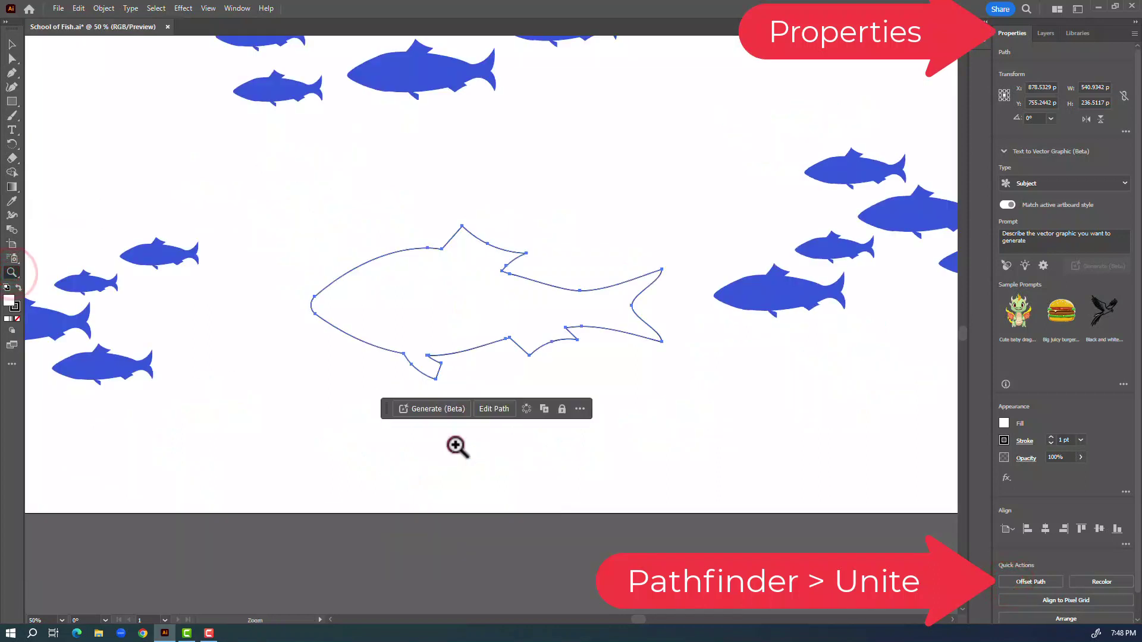
{"action": "left_click", "coordinate": [502, 323]}
{"action": "left_click", "coordinate": [502, 322]}
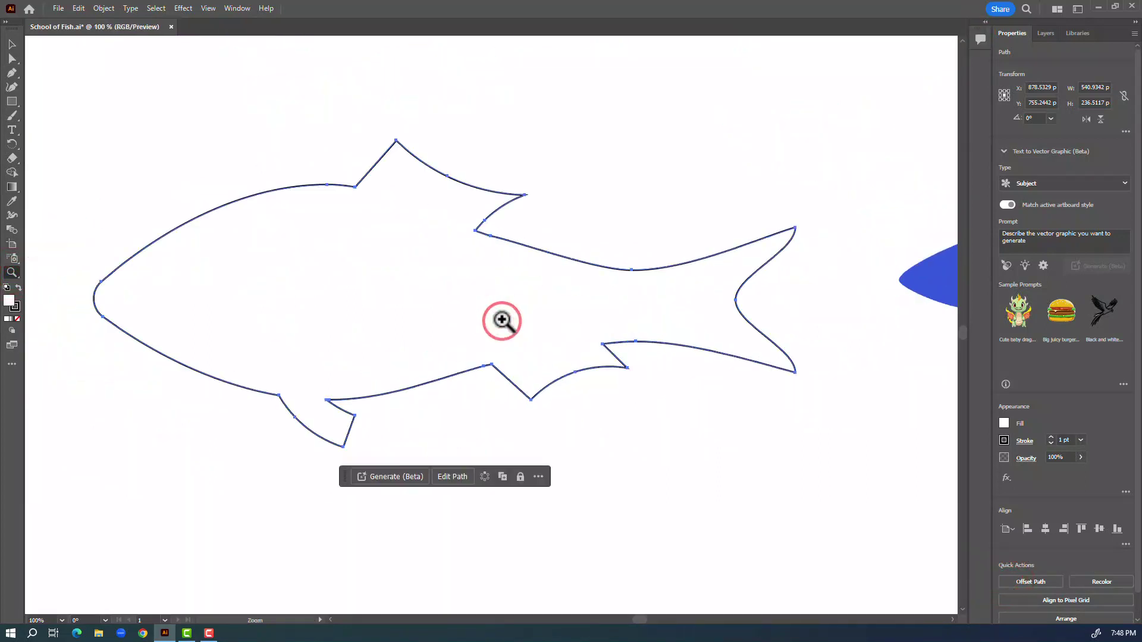
{"action": "left_click", "coordinate": [10, 58]}
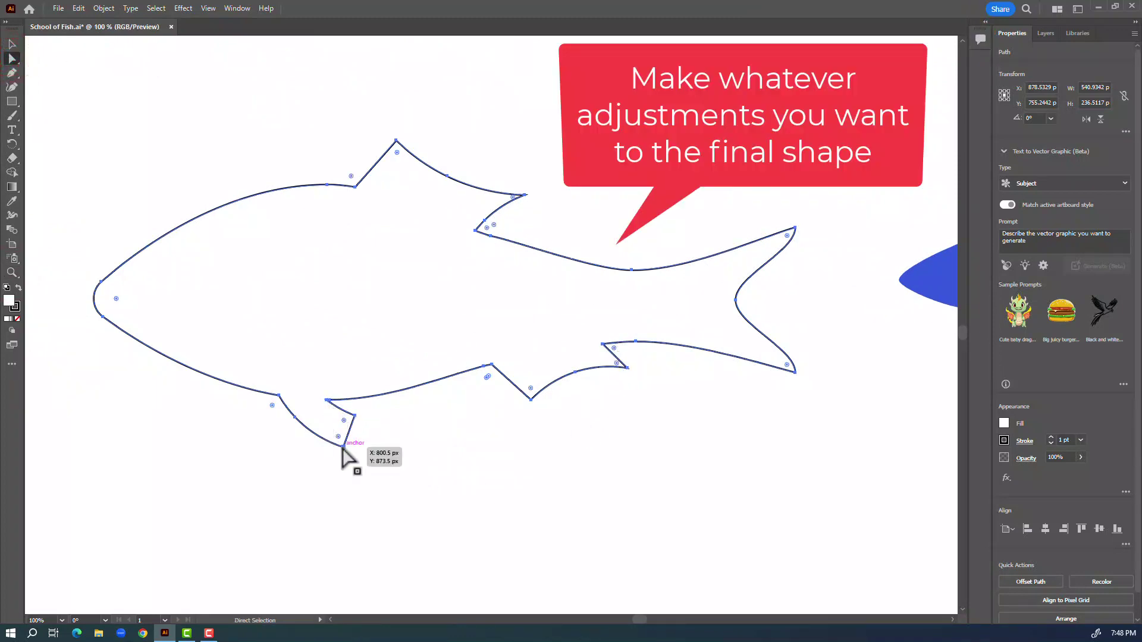
{"action": "left_click_drag", "start_coordinate": [343, 447], "coordinate": [358, 450]}
{"action": "left_click_drag", "start_coordinate": [402, 147], "coordinate": [408, 144]}
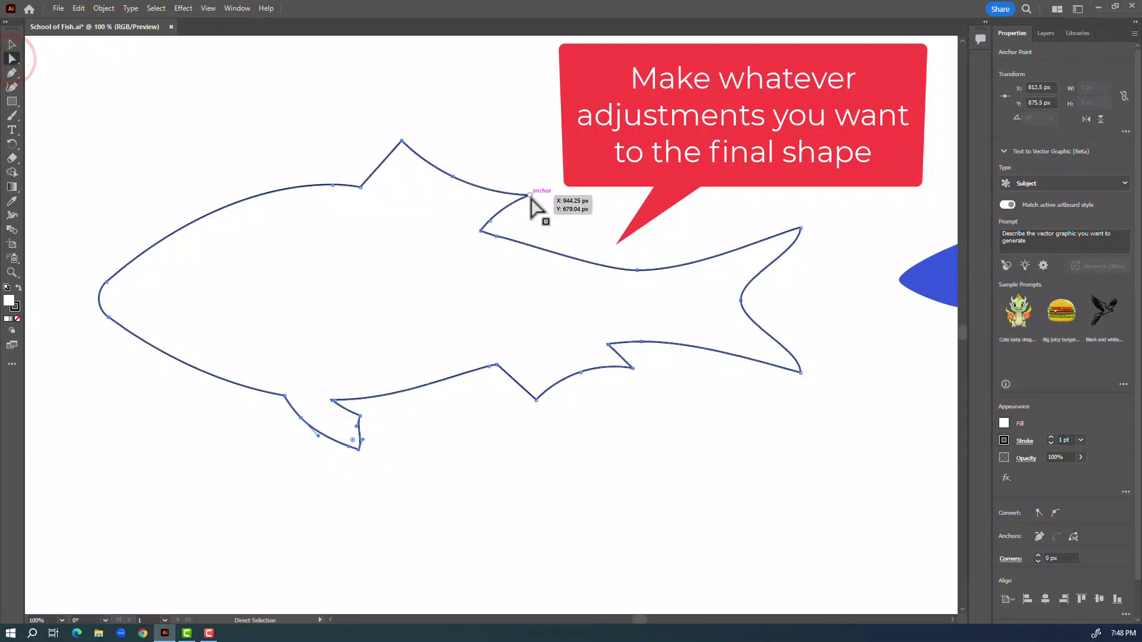
{"action": "left_click_drag", "start_coordinate": [522, 197], "coordinate": [516, 198]}
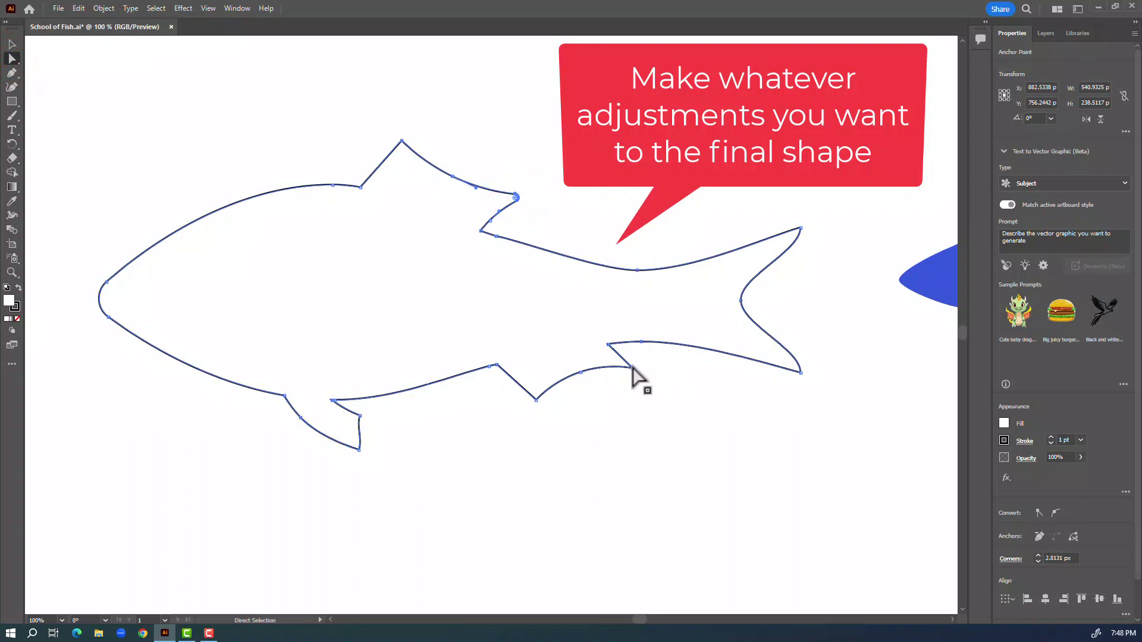
{"action": "left_click_drag", "start_coordinate": [633, 372], "coordinate": [632, 372]}
{"action": "key", "text": "ctrl+shift+a"}
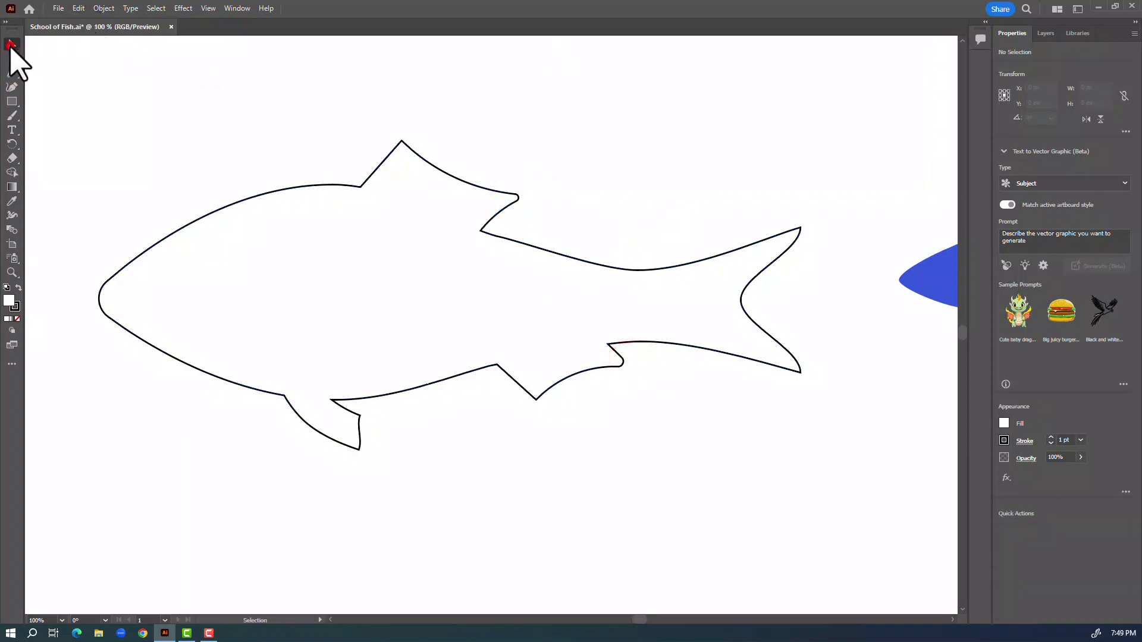
Select the merged fish outline, give it a blue swatch fill and set its stroke to None
{"action": "left_click", "coordinate": [10, 44]}
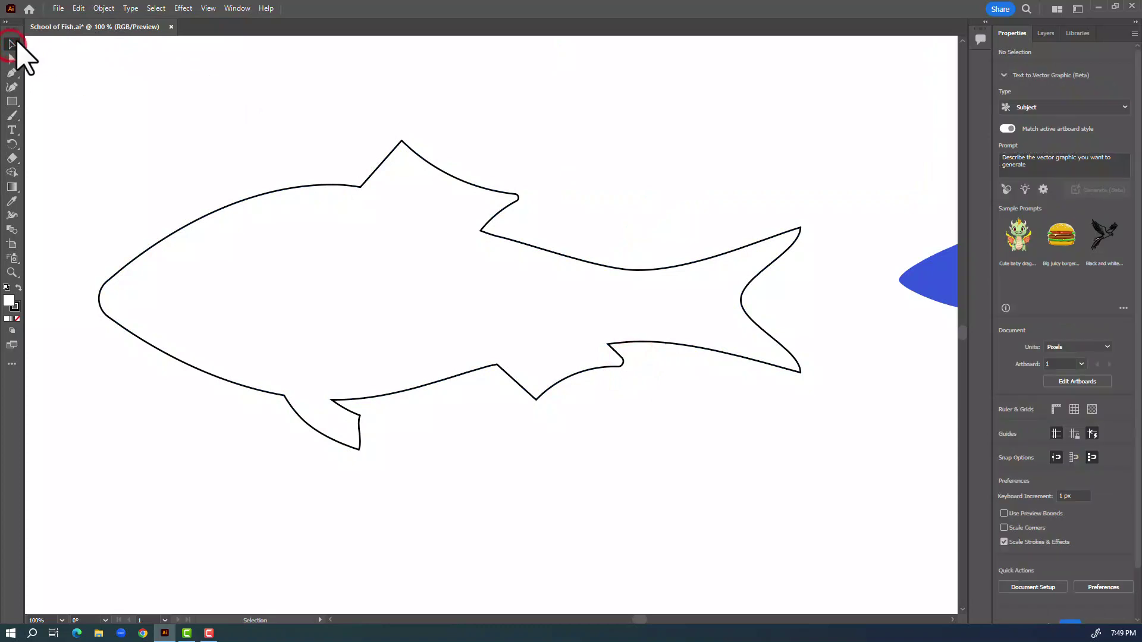
{"action": "left_click", "coordinate": [354, 187]}
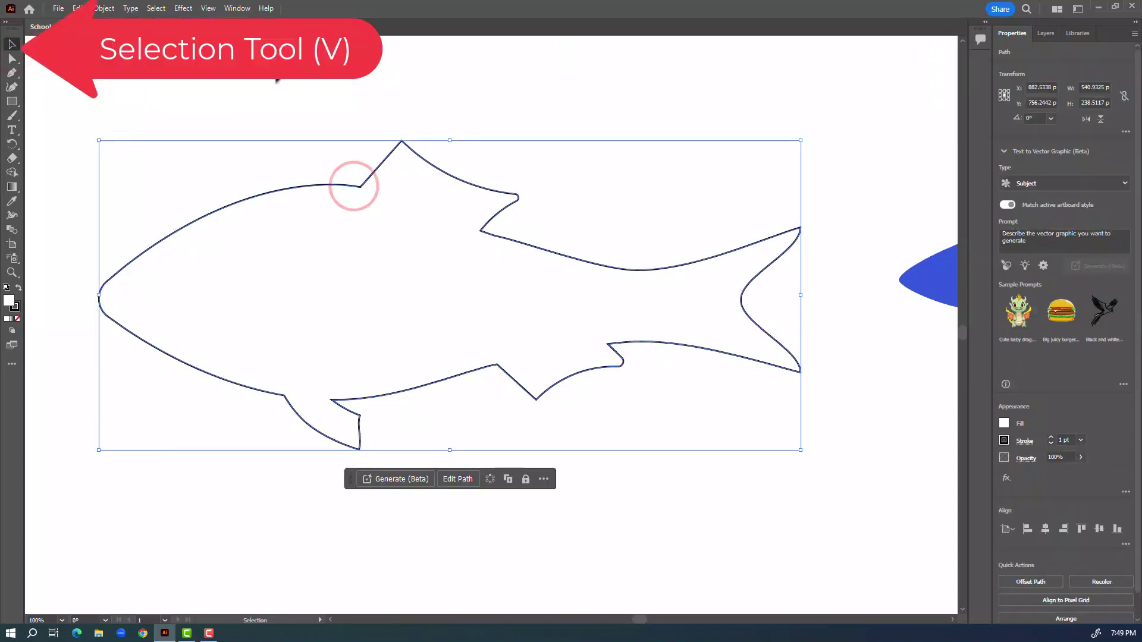
{"action": "left_click", "coordinate": [235, 7]}
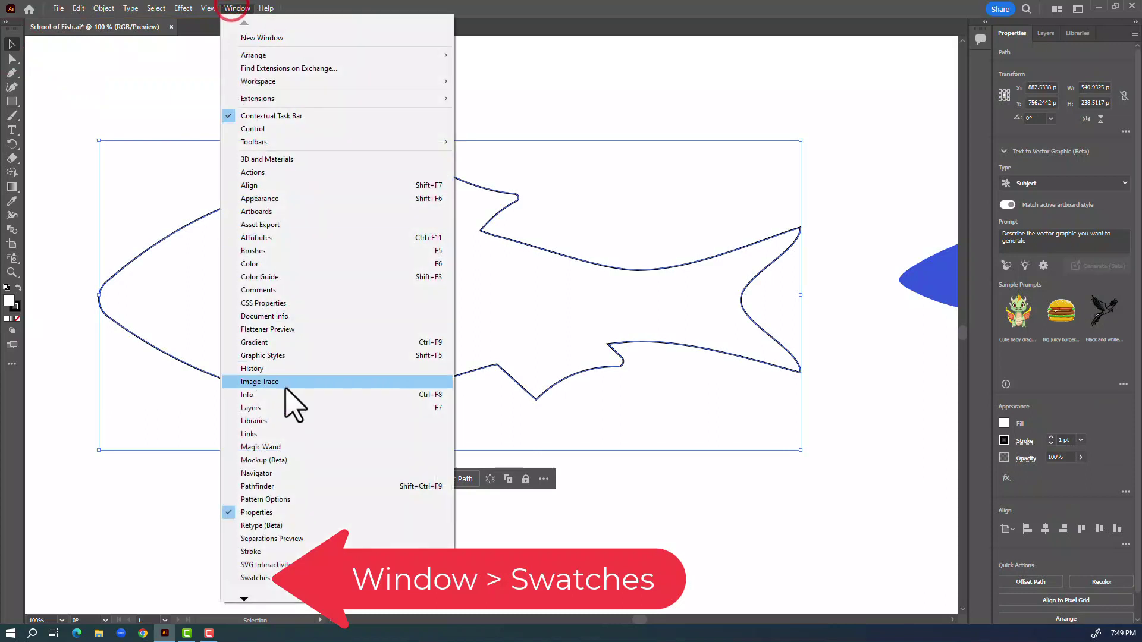
{"action": "left_click", "coordinate": [258, 578]}
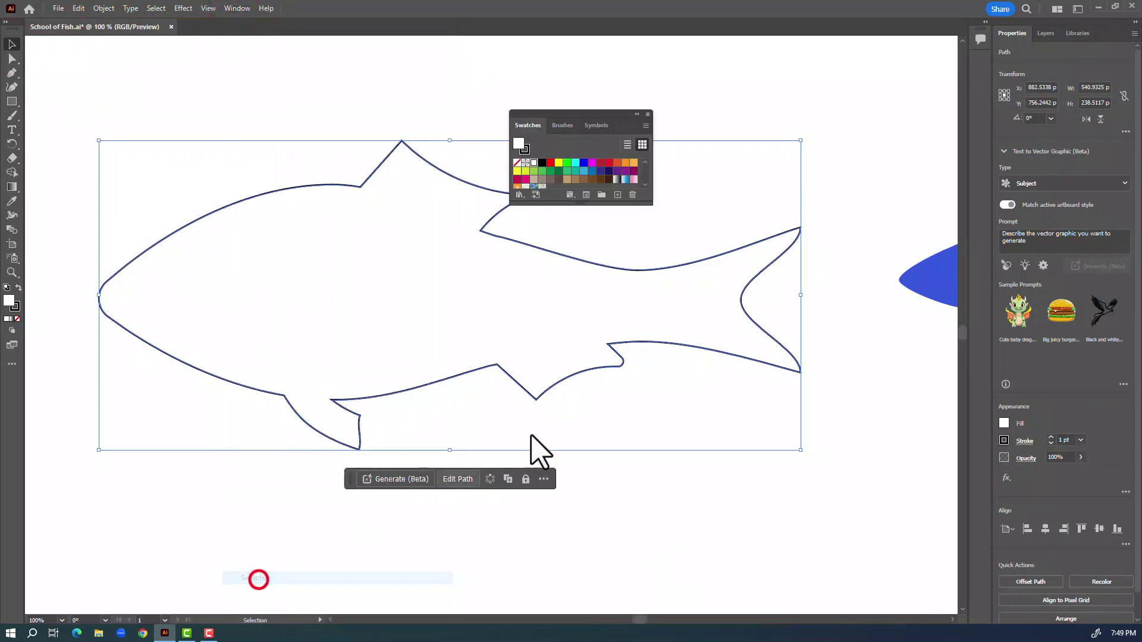
{"action": "left_click_drag", "start_coordinate": [583, 207], "coordinate": [592, 236]}
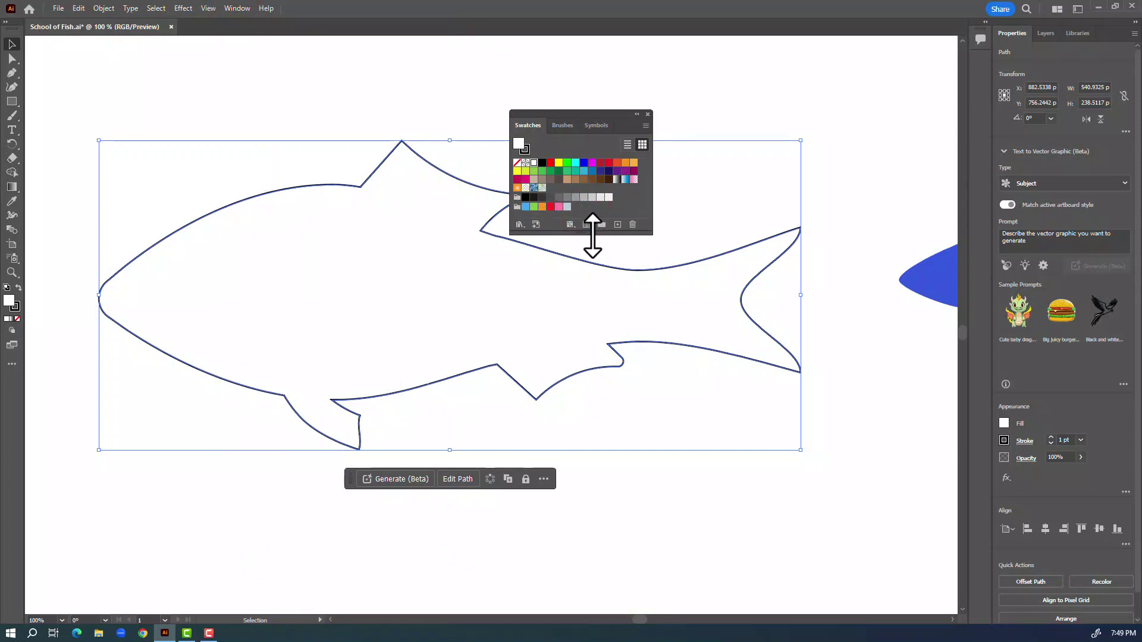
{"action": "left_click", "coordinate": [593, 171]}
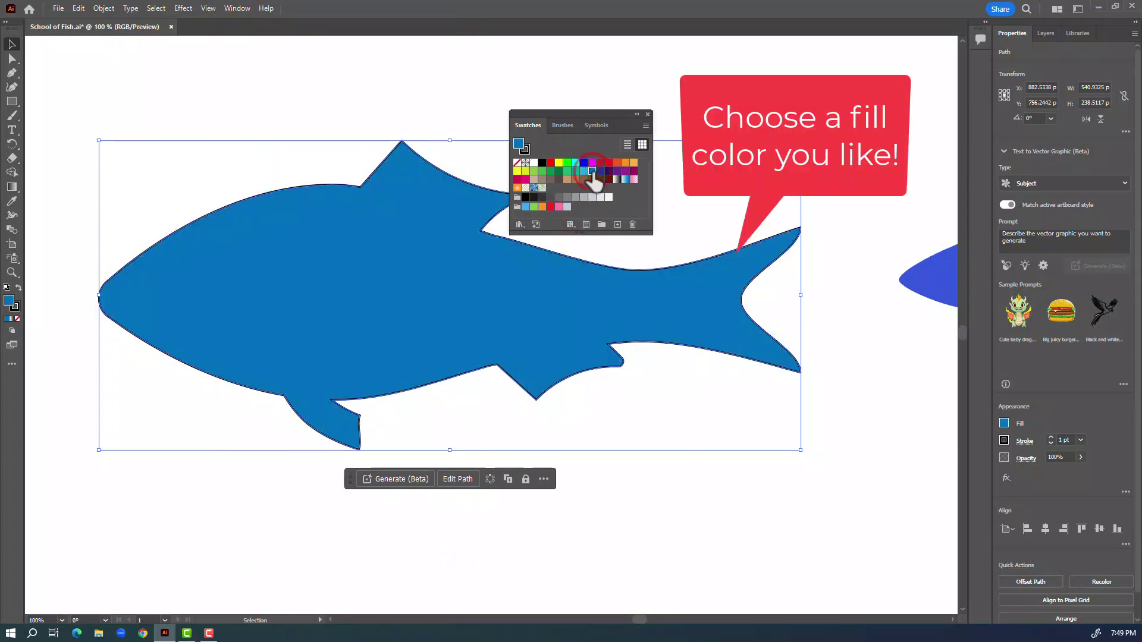
{"action": "left_click", "coordinate": [517, 164]}
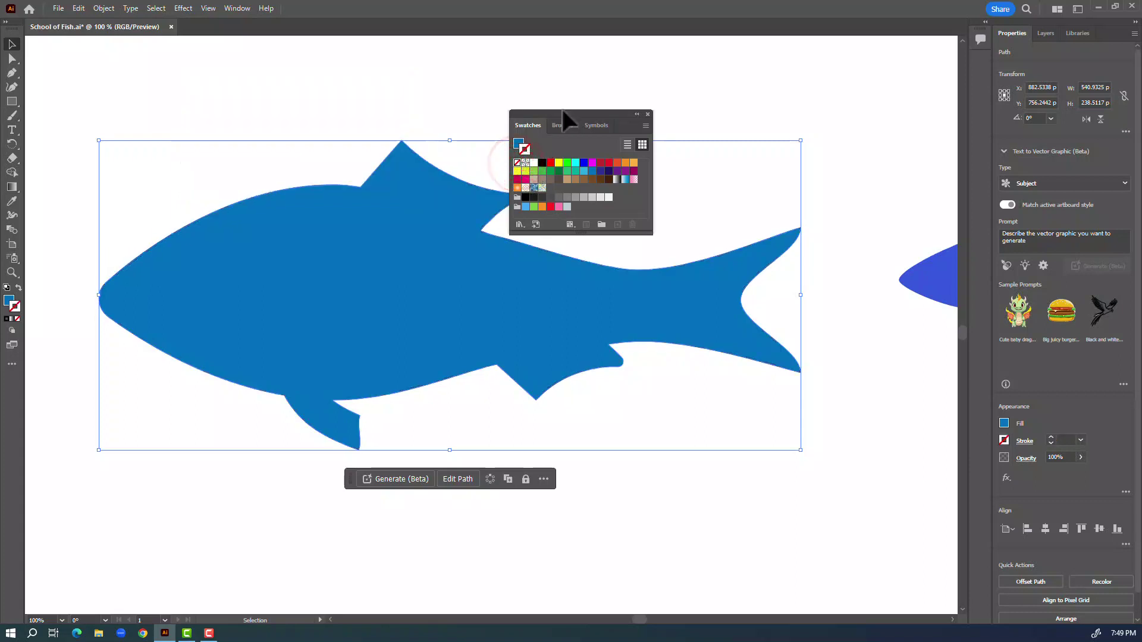
{"action": "left_click_drag", "start_coordinate": [562, 111], "coordinate": [693, 89]}
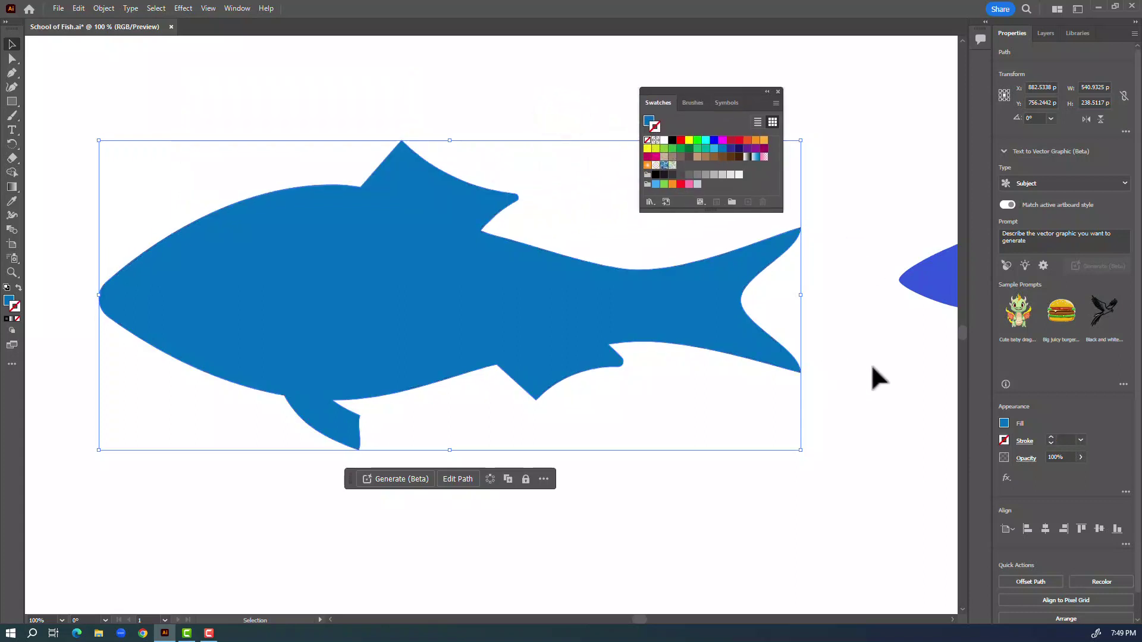
Fit the whole artboard in the window and scale the blue fish down
{"action": "key", "text": "a"}
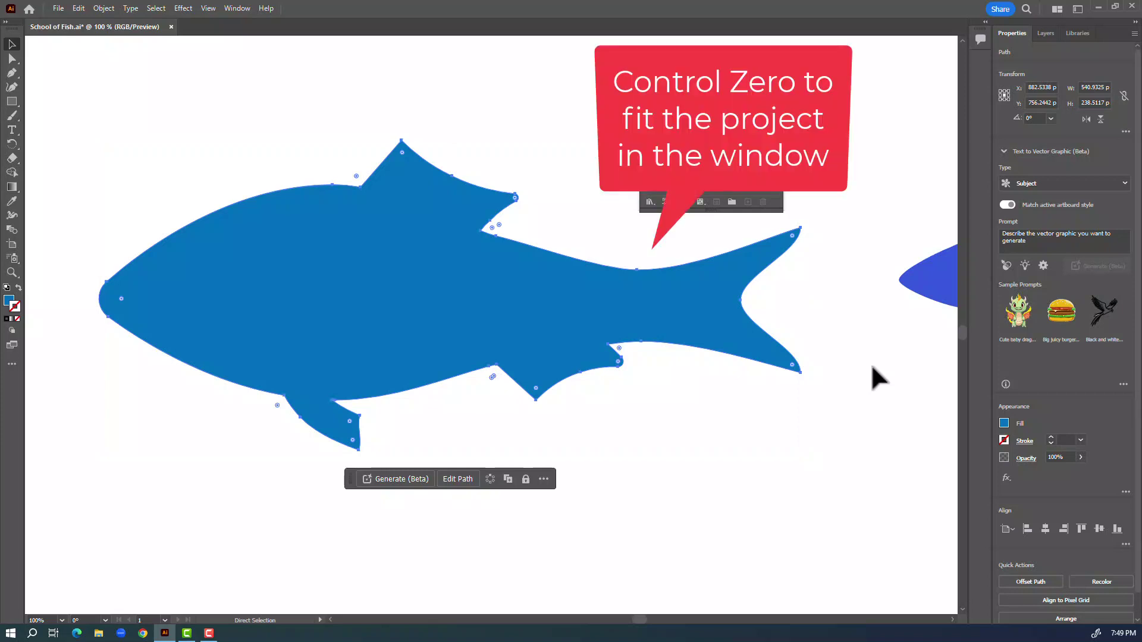
{"action": "key", "text": "ctrl+0"}
{"action": "key", "text": "v"}
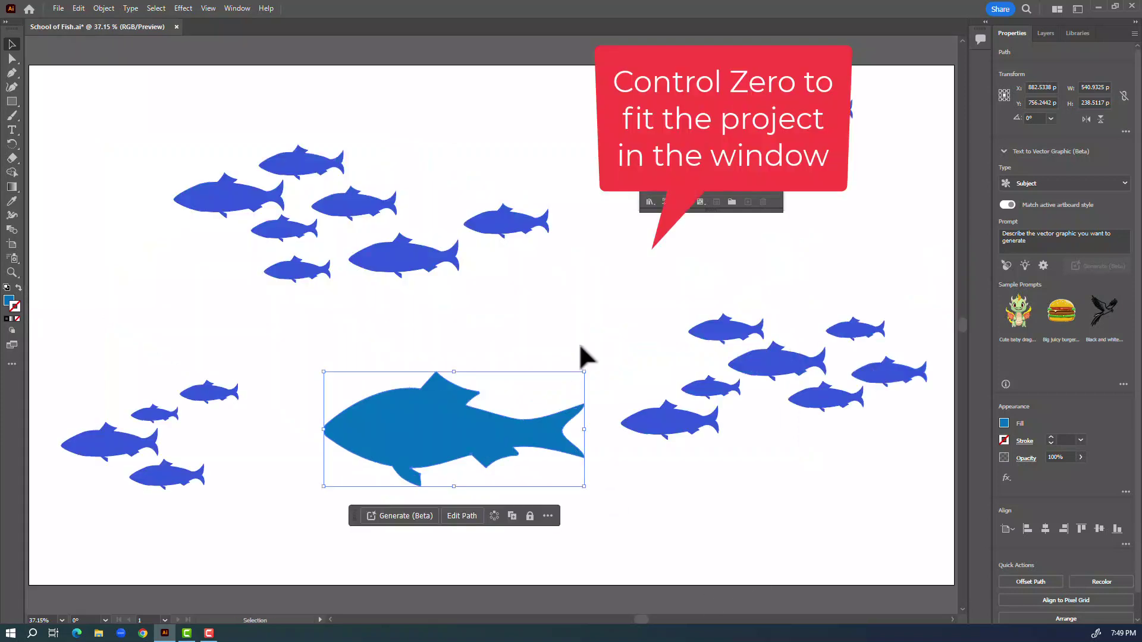
{"action": "left_click_drag", "start_coordinate": [586, 373], "coordinate": [457, 437]}
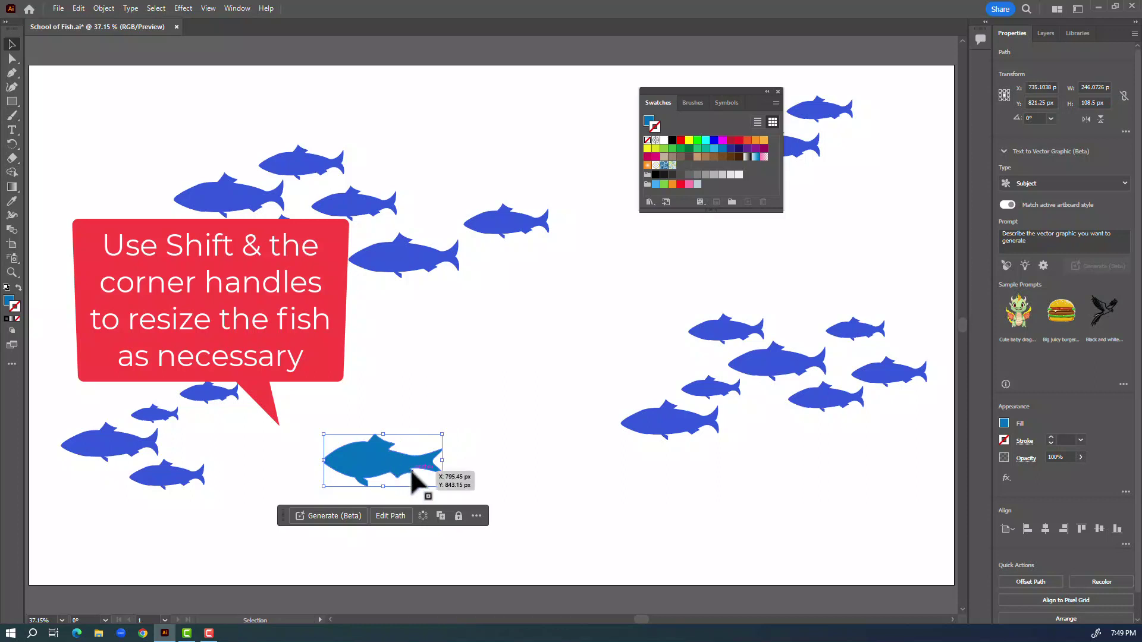
Duplicate the fish, then resize and position the copies into a group
{"action": "left_click_drag", "start_coordinate": [366, 472], "coordinate": [433, 425]}
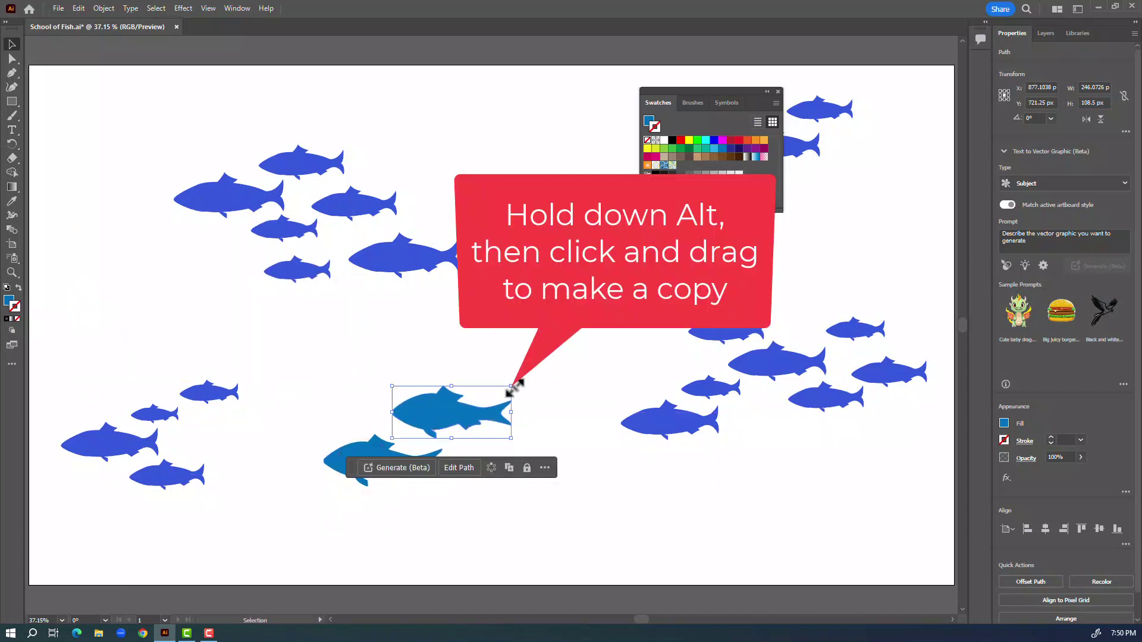
{"action": "left_click_drag", "start_coordinate": [511, 386], "coordinate": [667, 523]}
{"action": "left_click_drag", "start_coordinate": [585, 512], "coordinate": [564, 525]}
{"action": "left_click", "coordinate": [759, 505]}
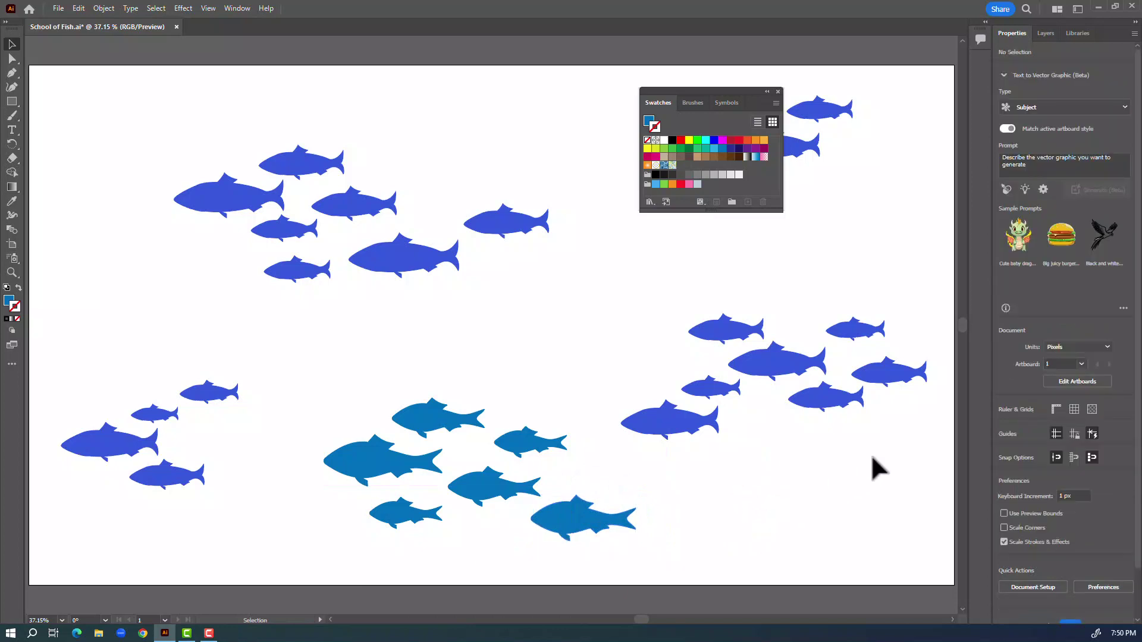